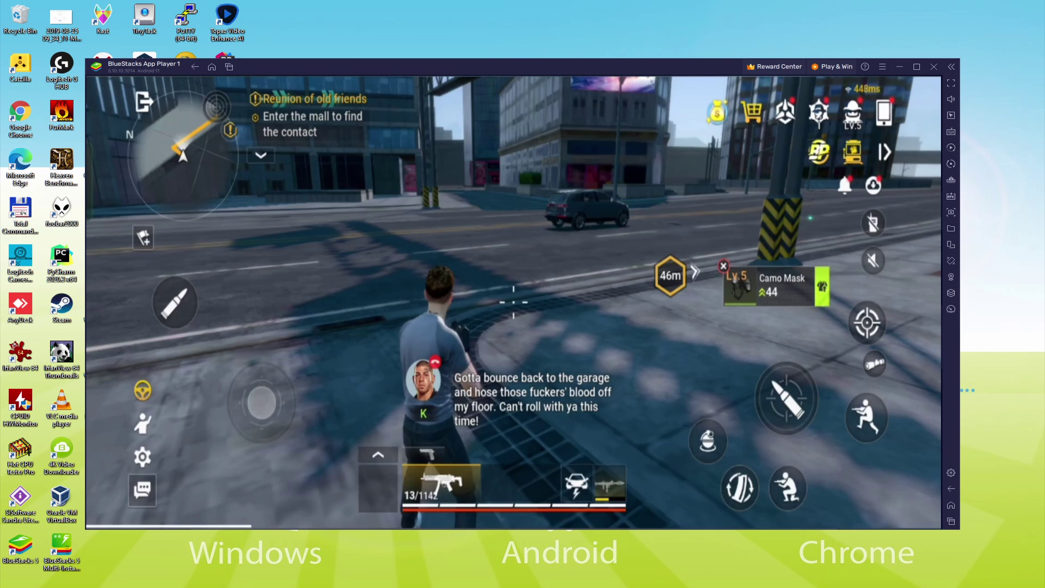
# Run the character across the street toward the mall marker of the "Reunion of old friends" quest
pyautogui.press('s')
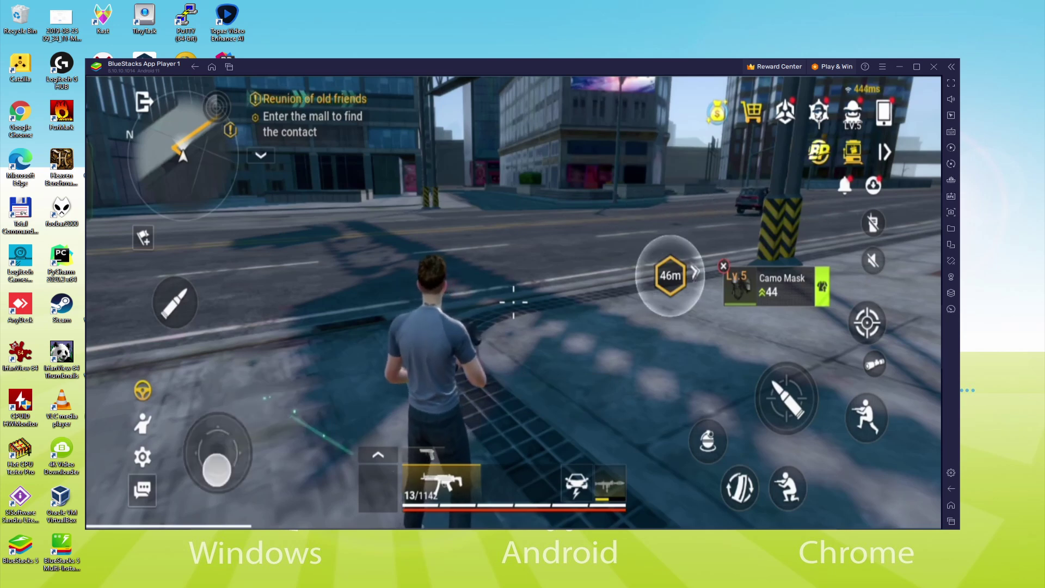
pyautogui.press('a')
pyautogui.press('w')
pyautogui.press('d')
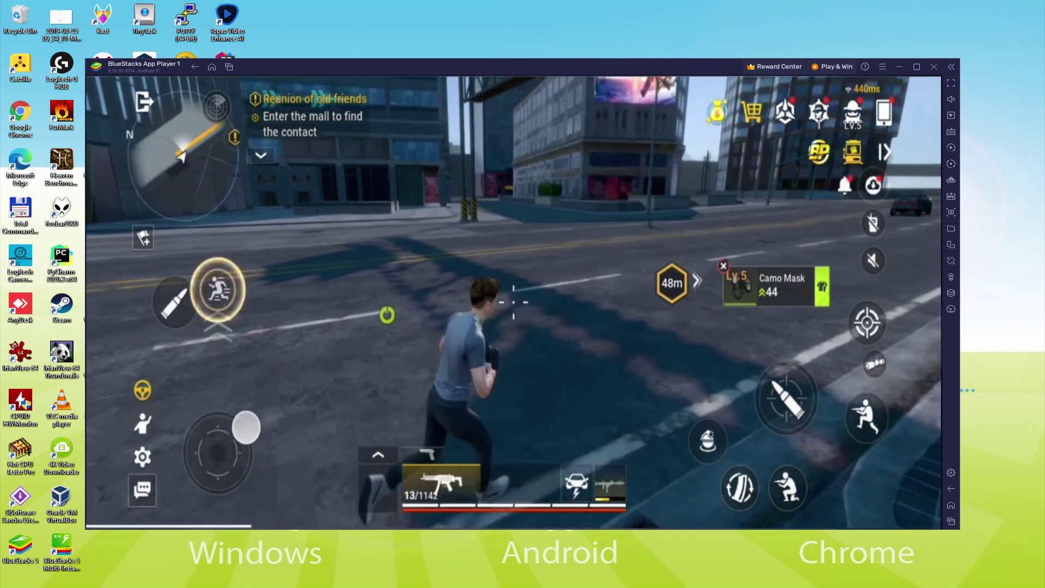
pyautogui.press('w')
pyautogui.press('a')
pyautogui.press('d')
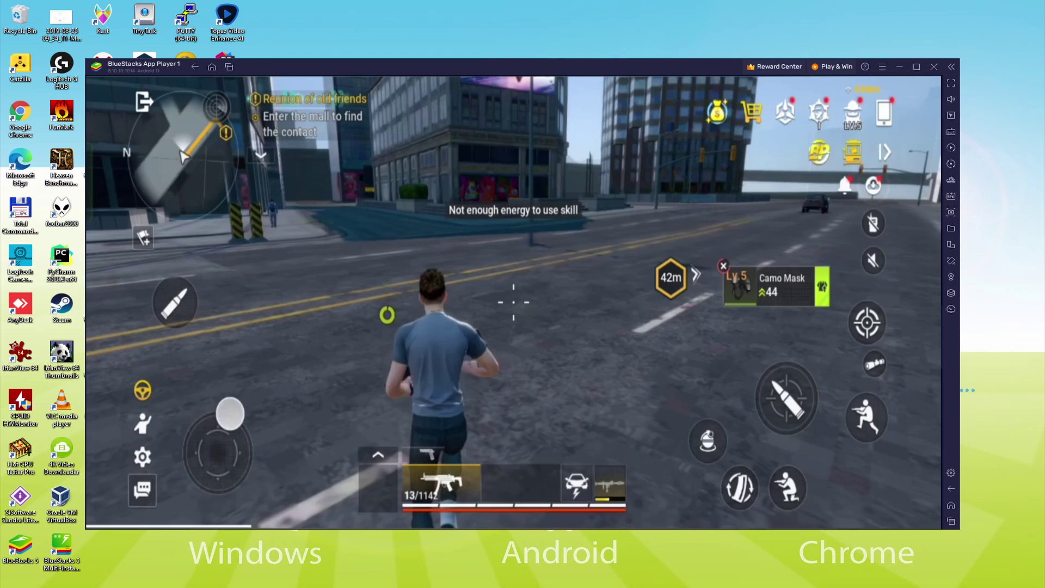
pyautogui.press('shift')
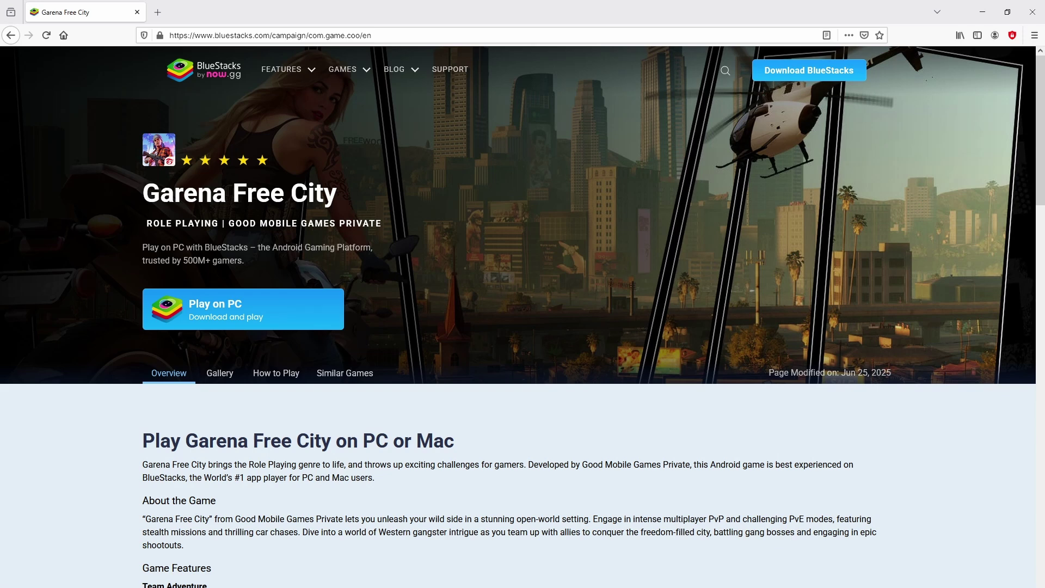
# Look through the Garena Free City page on the BlueStacks site and download the player for PC
pyautogui.scroll(-15, 524, 315)
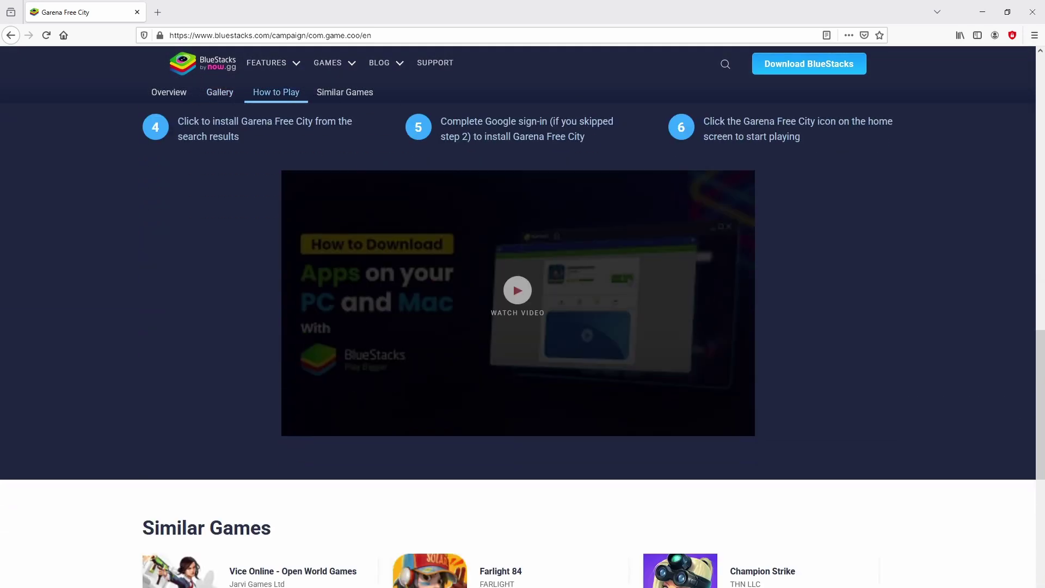
pyautogui.scroll(15, 523, 315)
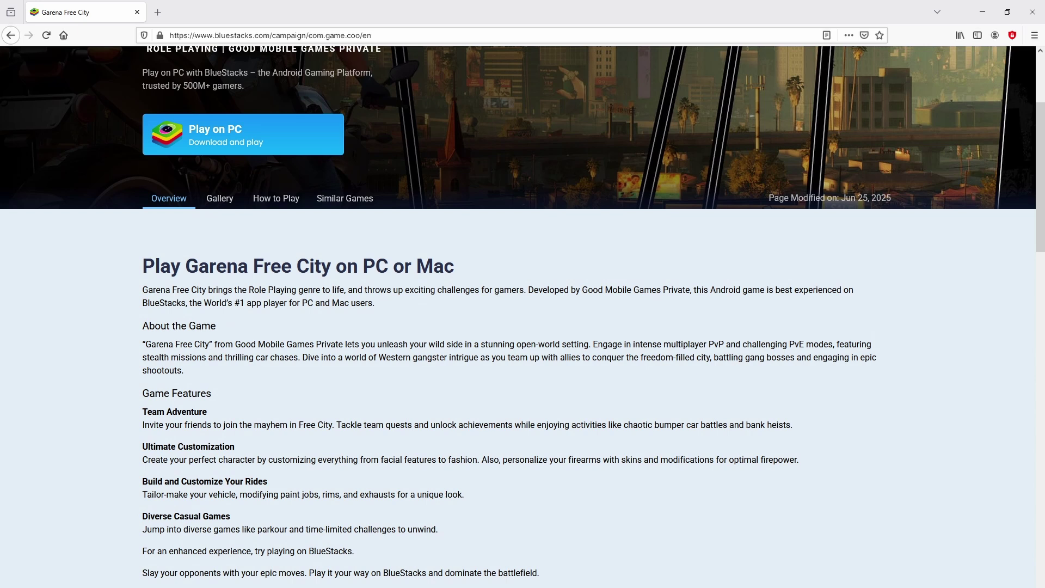
pyautogui.scroll(3, 523, 316)
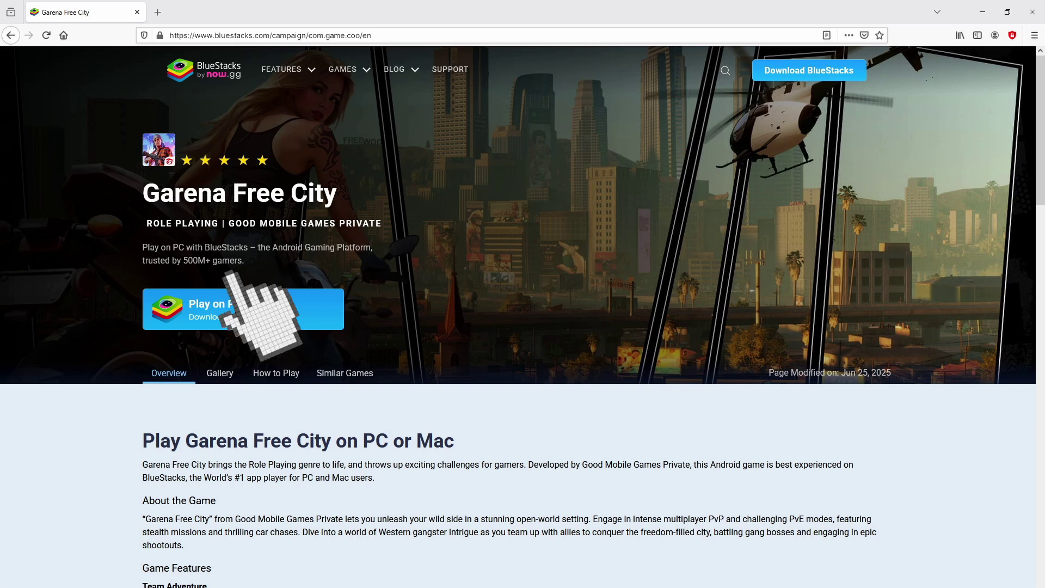
pyautogui.click(240, 308)
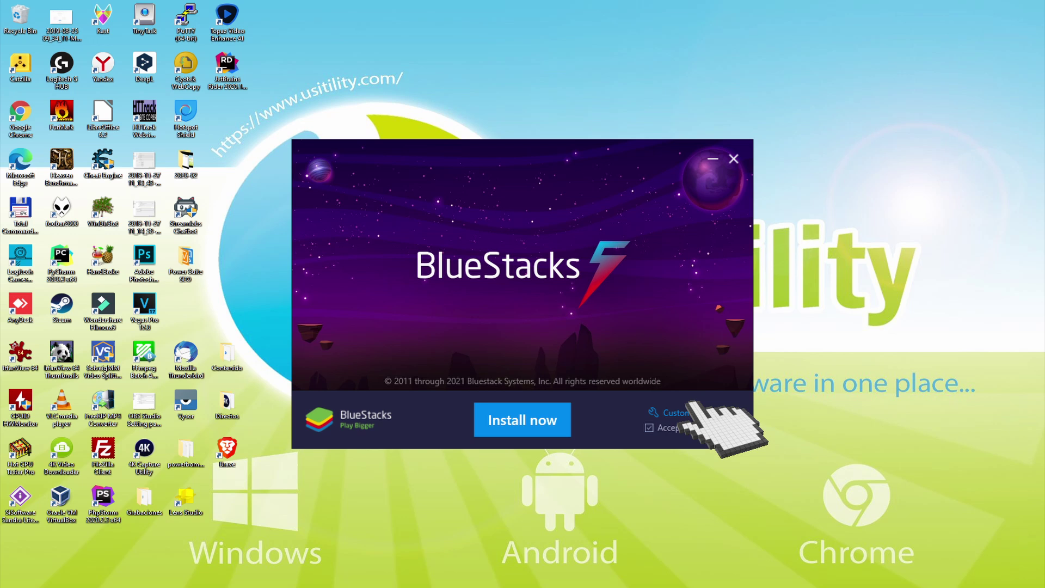
# Review the custom data path in the BlueStacks installer and install with the default location C:\ProgramData\BlueStacks_nxt
pyautogui.click(676, 412)
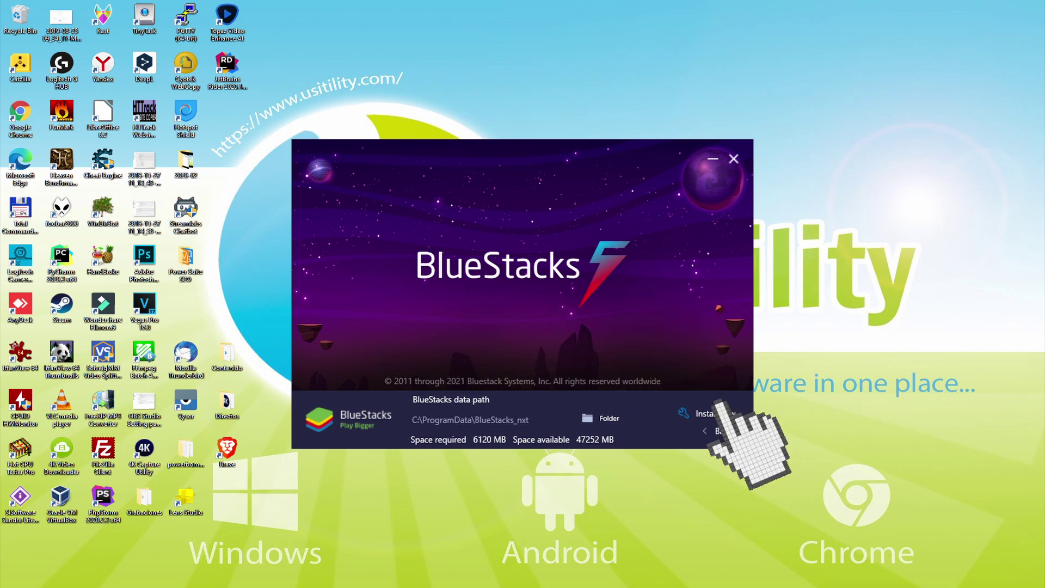
pyautogui.click(718, 431)
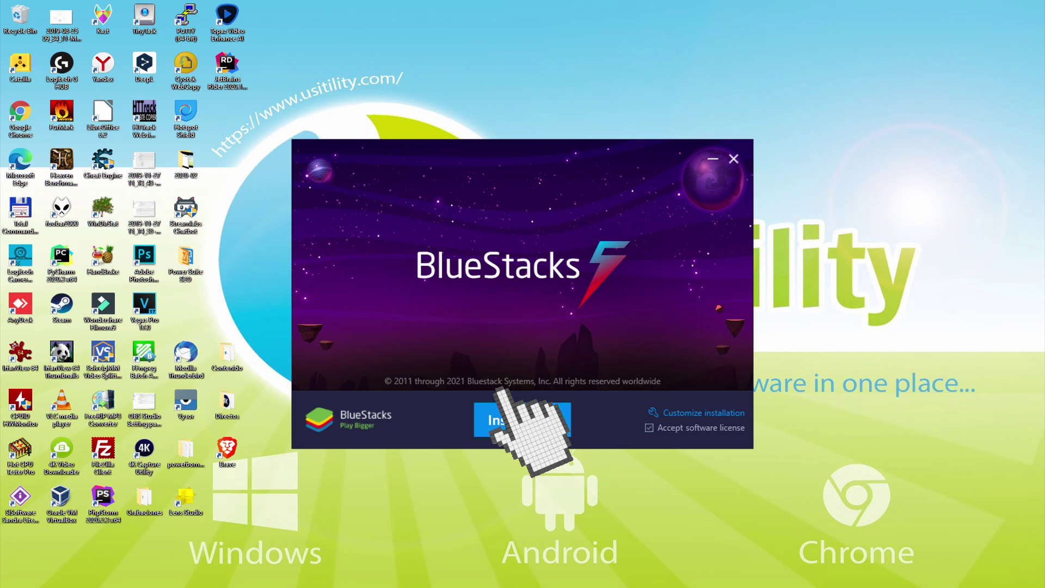
pyautogui.click(514, 420)
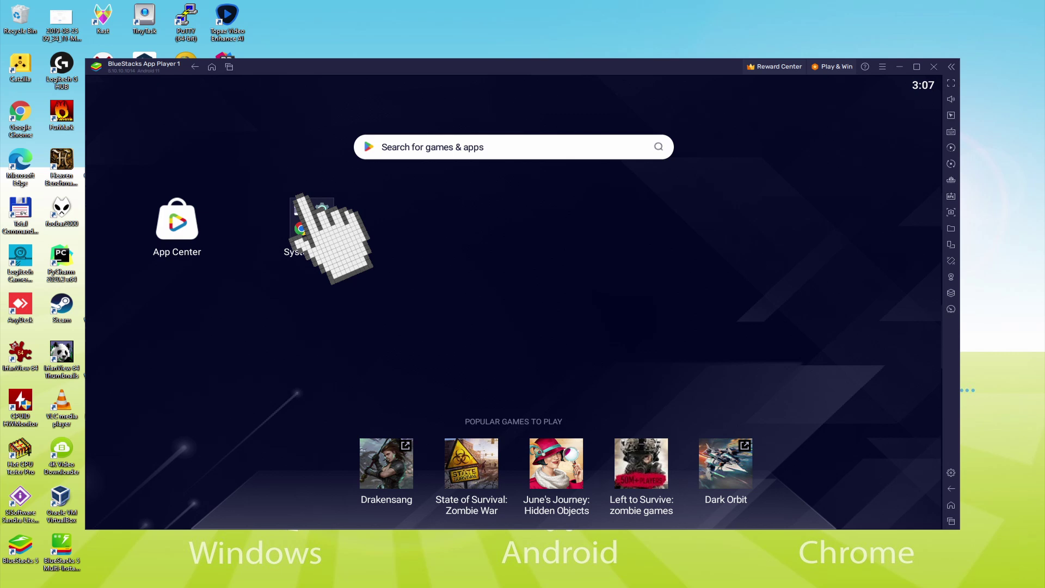
# Open the Play Store from the System apps folder in BlueStacks
pyautogui.click(320, 223)
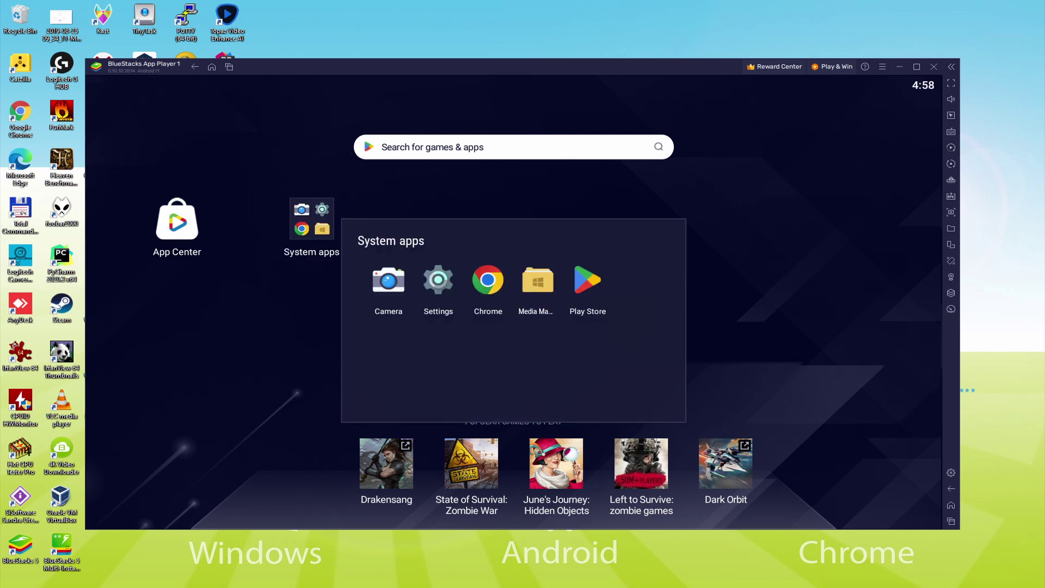
pyautogui.click(591, 284)
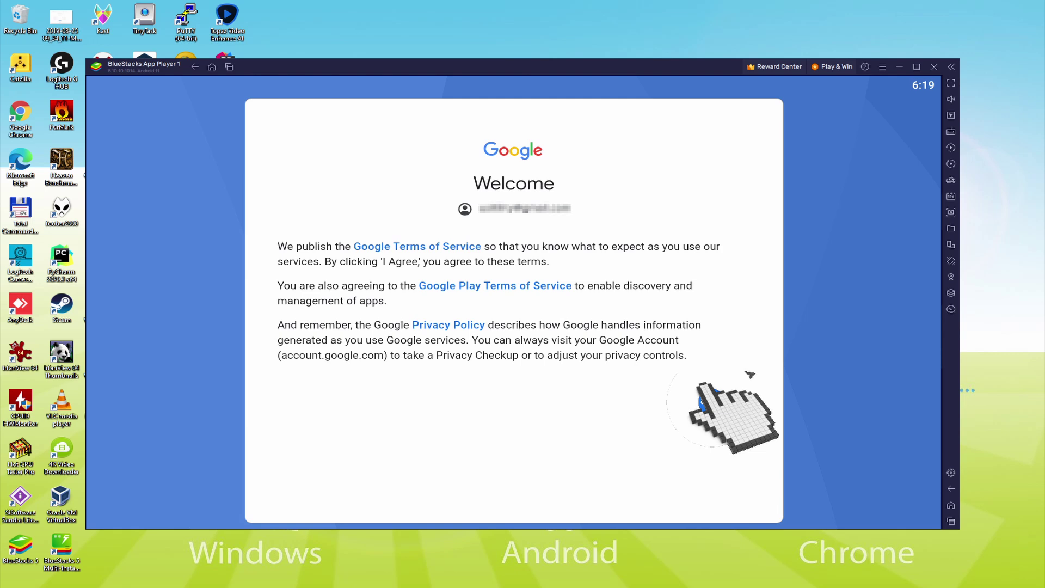
# Agree to Google's terms of service and accept the Google services settings with Back up to Google Drive turned off
pyautogui.click(701, 399)
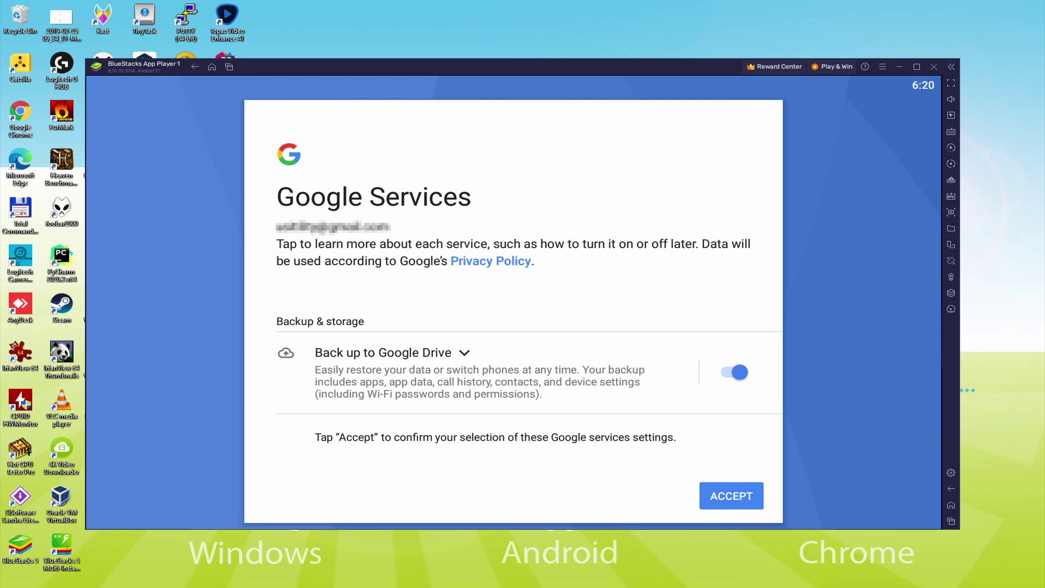
pyautogui.click(729, 373)
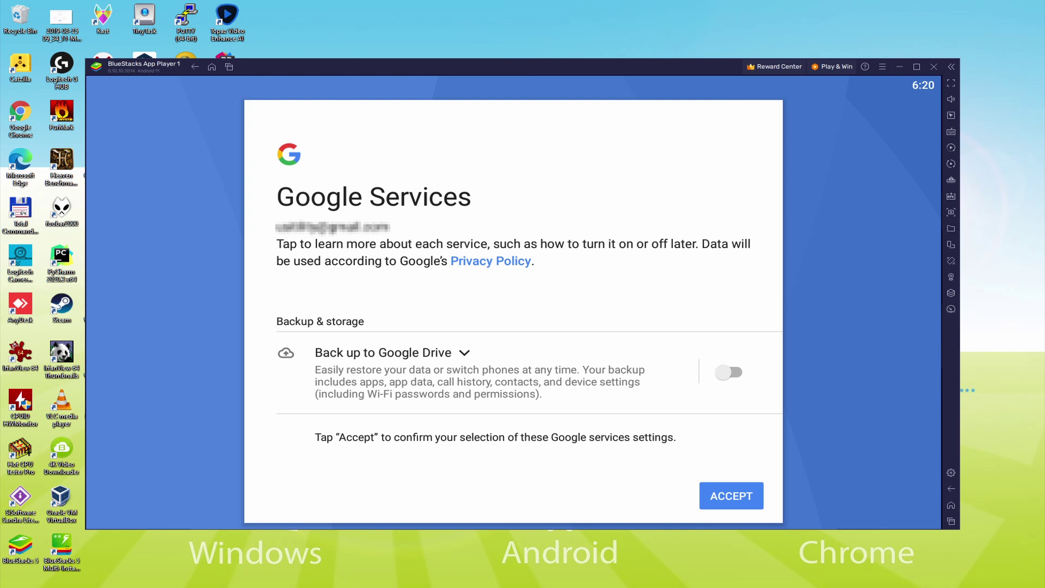
pyautogui.click(718, 496)
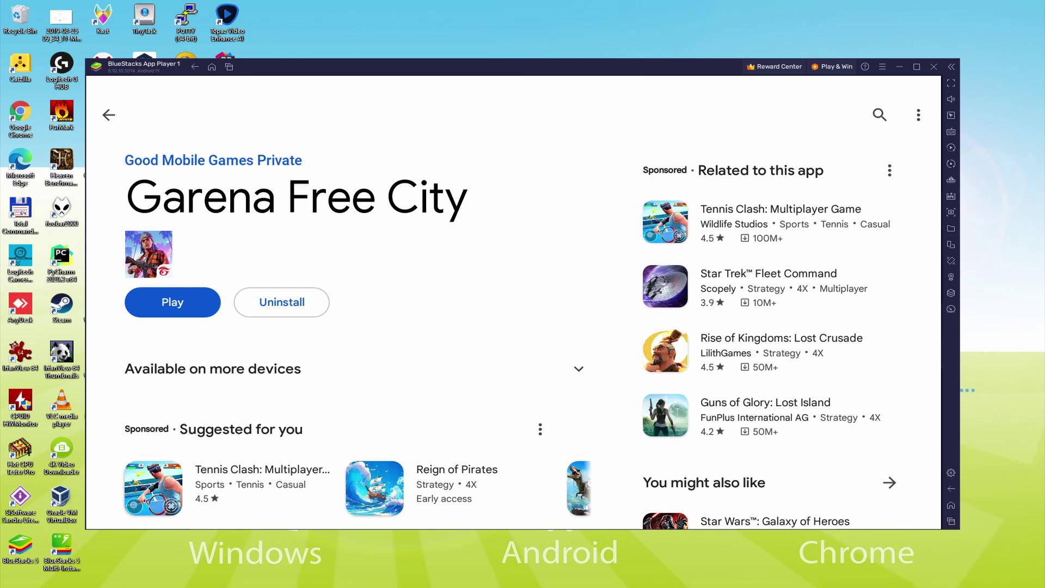
# Leave the Garena Free City store page and return to the emulator's home screen
pyautogui.click(951, 504)
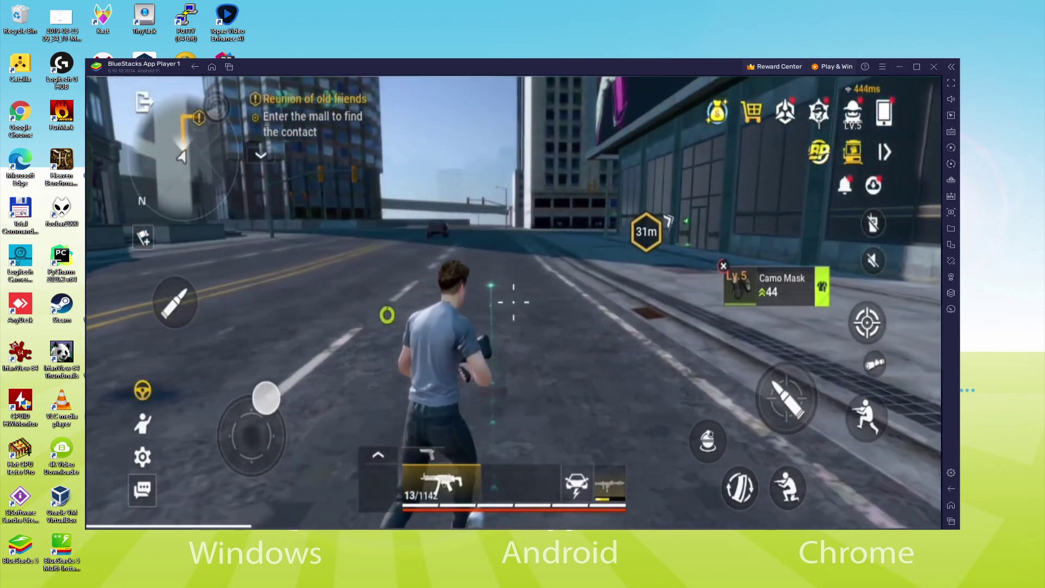
# Run the character along the street into the mall and move around the other players in the hall
pyautogui.press('w')
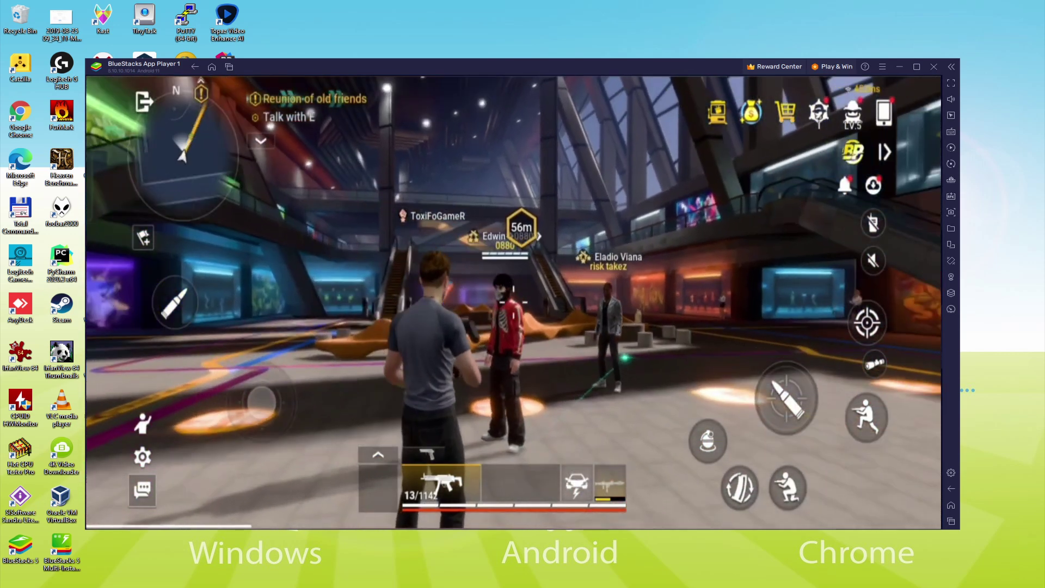
pyautogui.press('w')
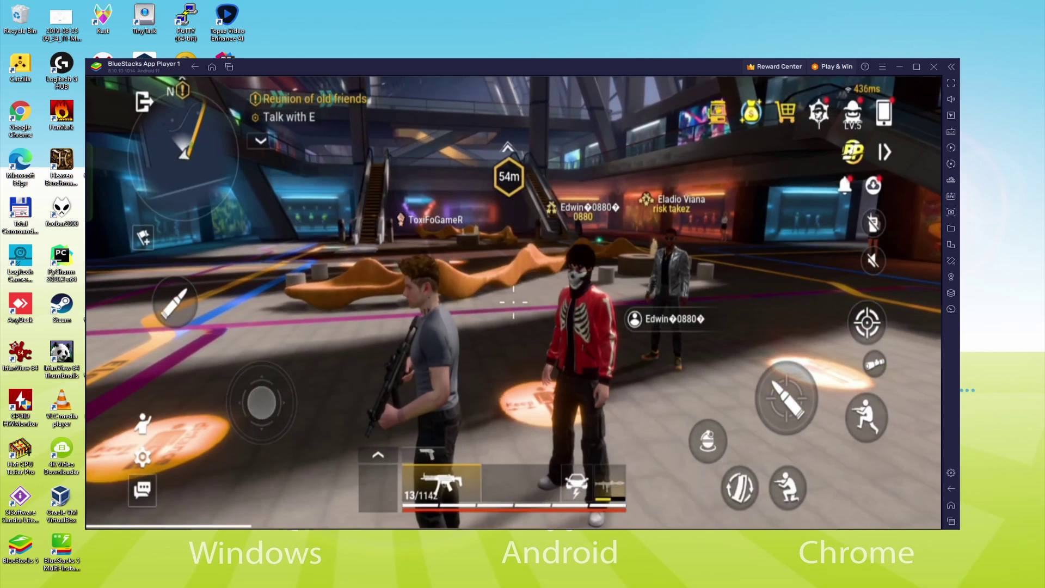
pyautogui.press('s')
pyautogui.press('a')
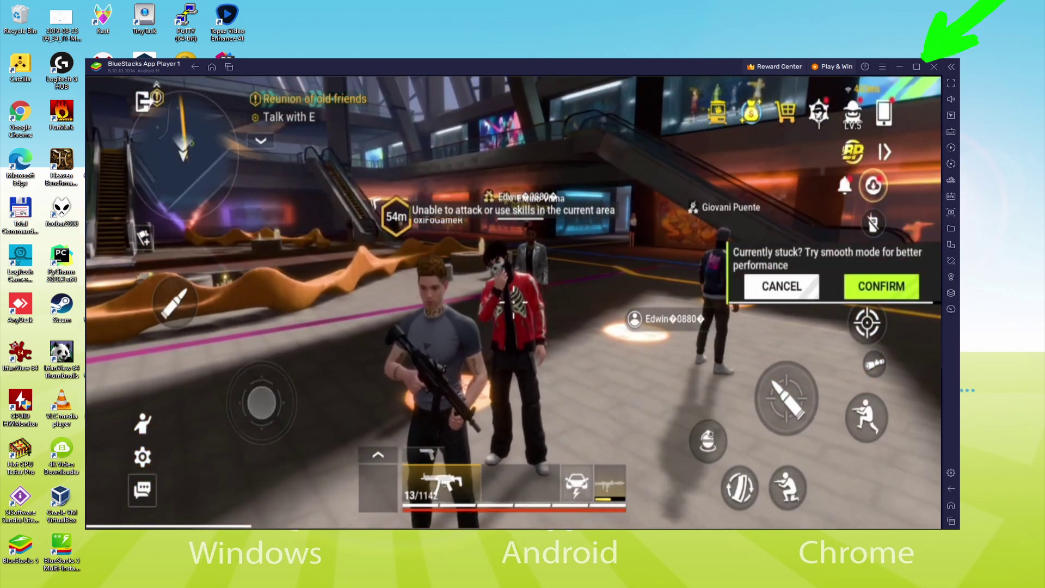
pyautogui.press('a')
pyautogui.press('w')
pyautogui.press('d')
pyautogui.press('a')
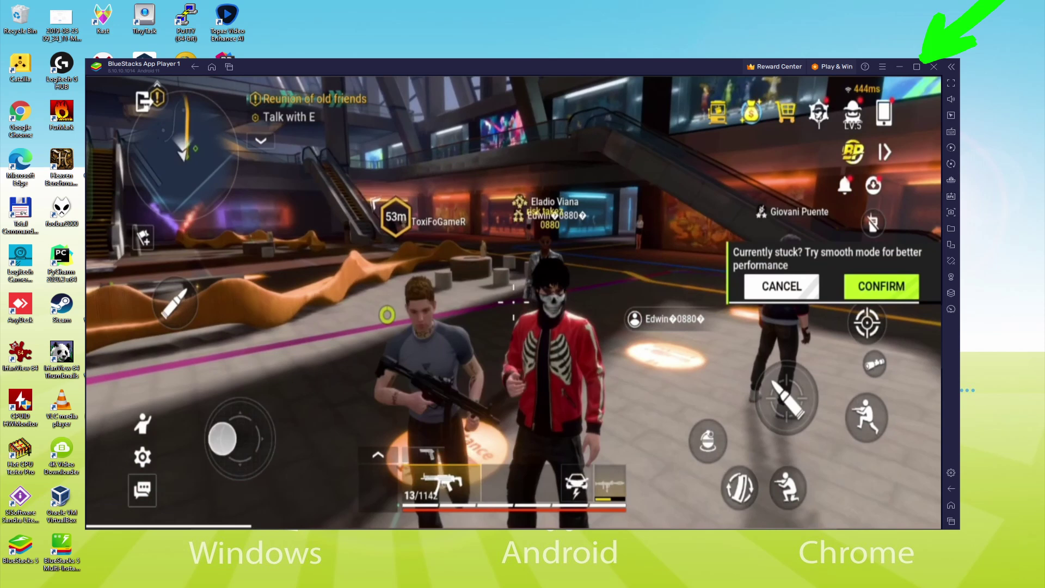
# Run through the mall and up the escalator to meet the quest contact E
pyautogui.press('w')
pyautogui.press('d')
pyautogui.press('w')
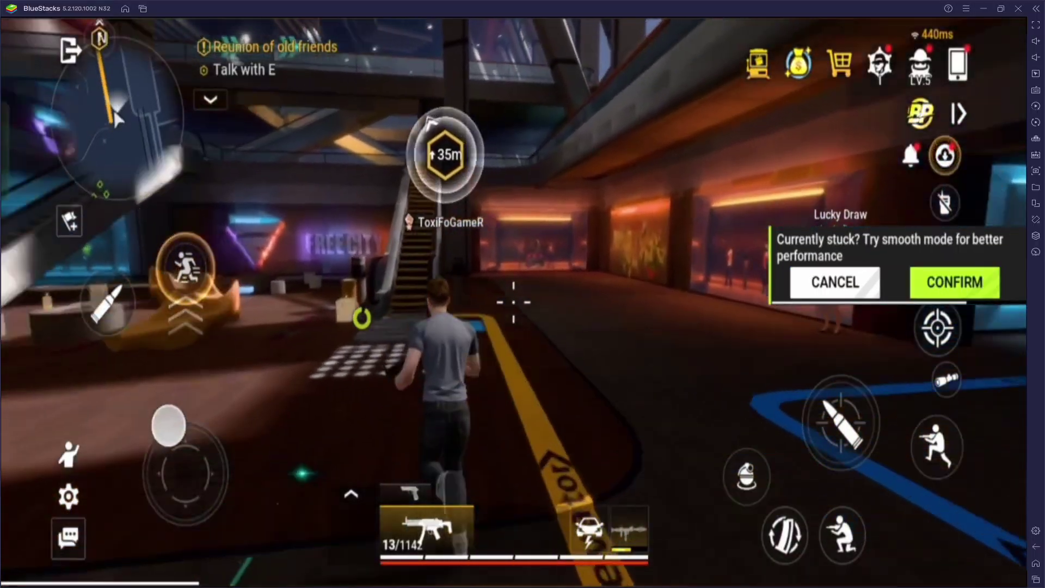
pyautogui.press('w')
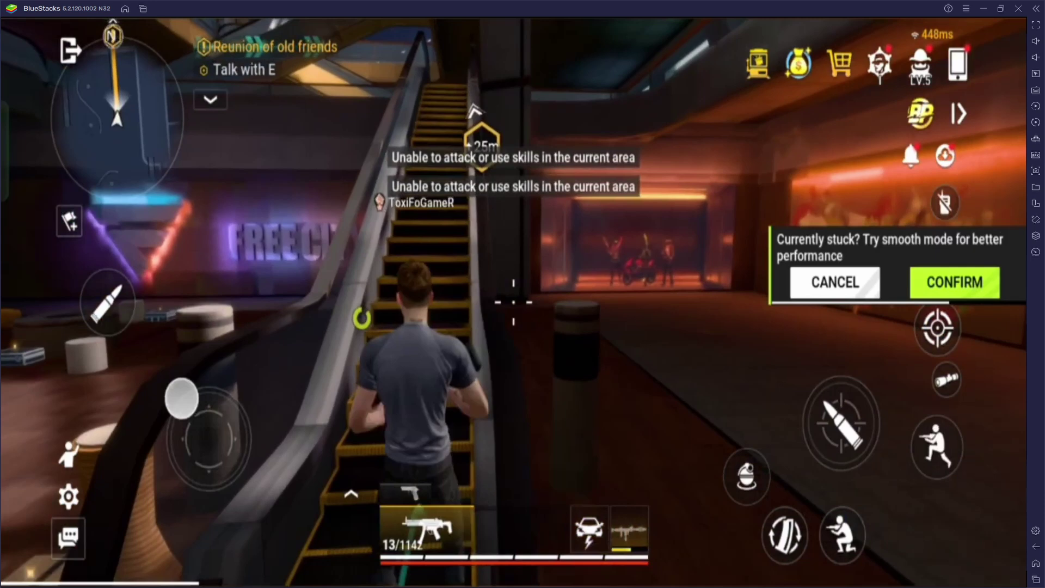
pyautogui.press('w')
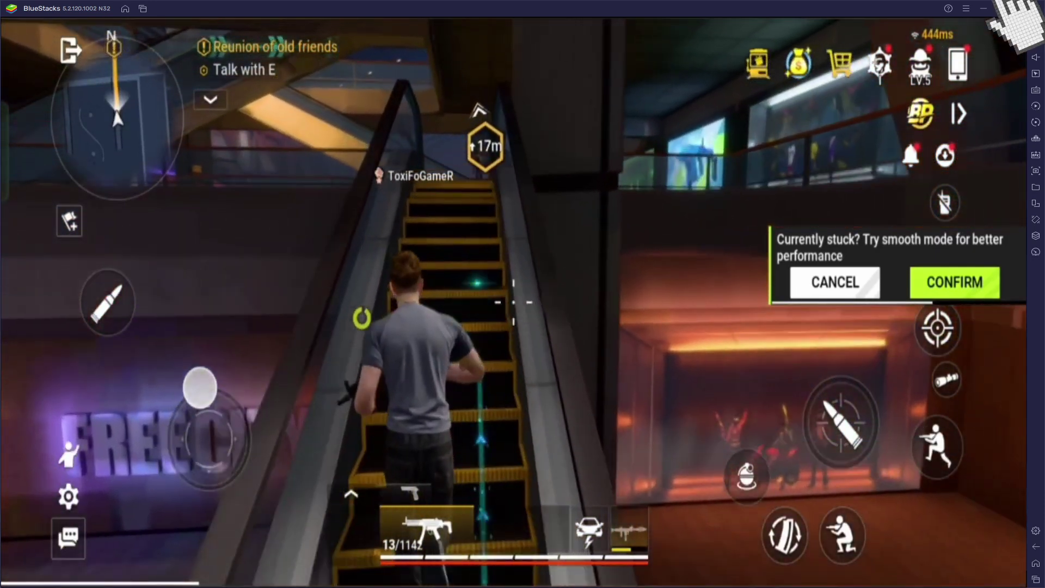
pyautogui.press('w')
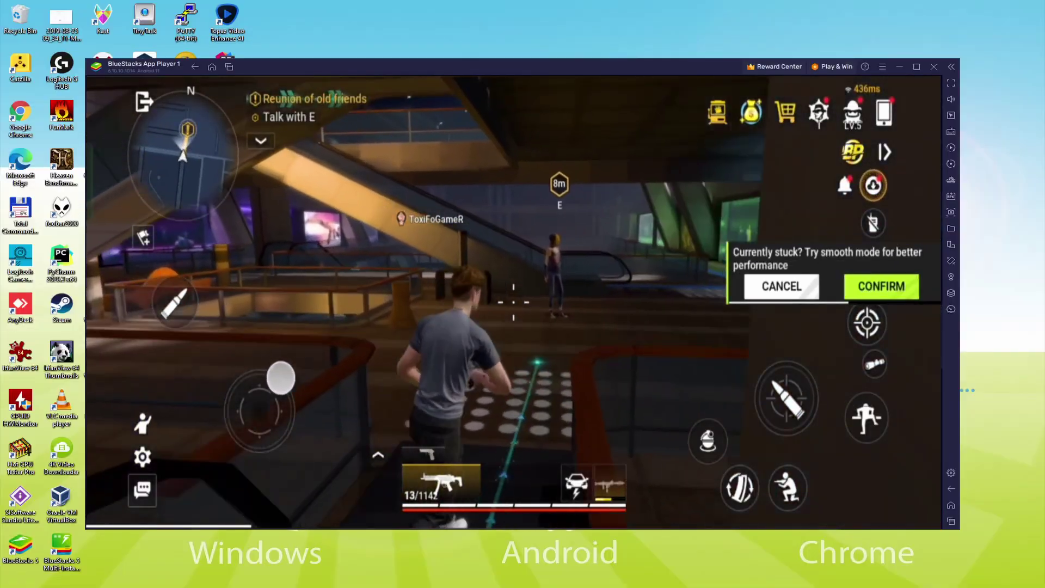
pyautogui.press('w')
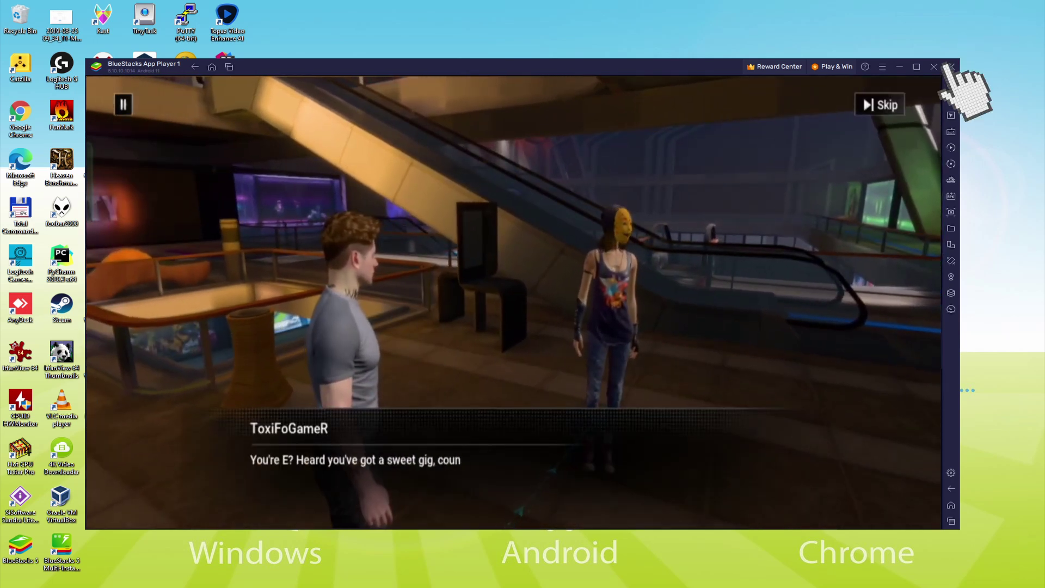
pyautogui.click(951, 83)
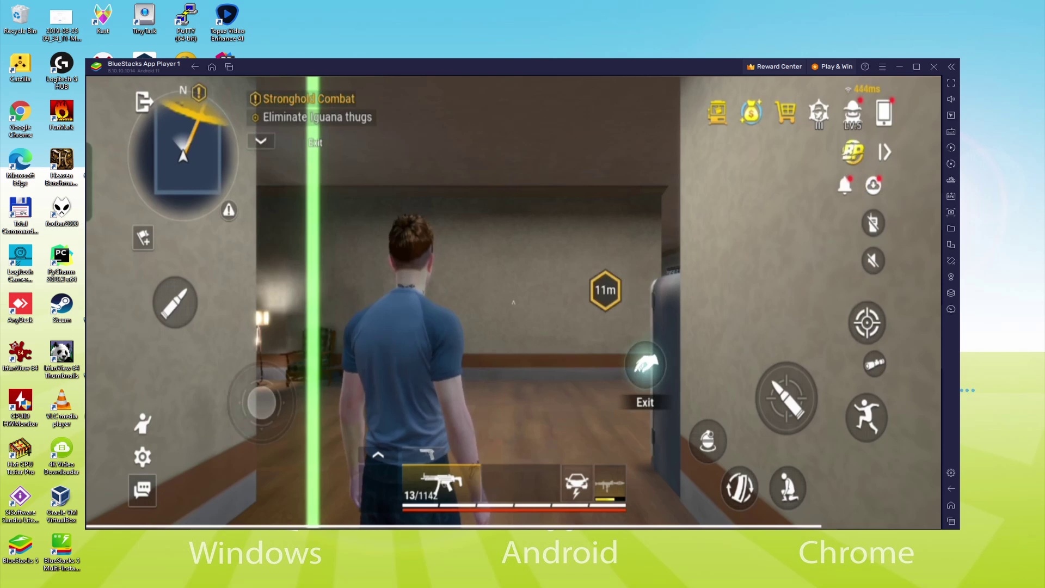
# Check the player's position and the quest route on the stronghold map, and close it
pyautogui.press('m')
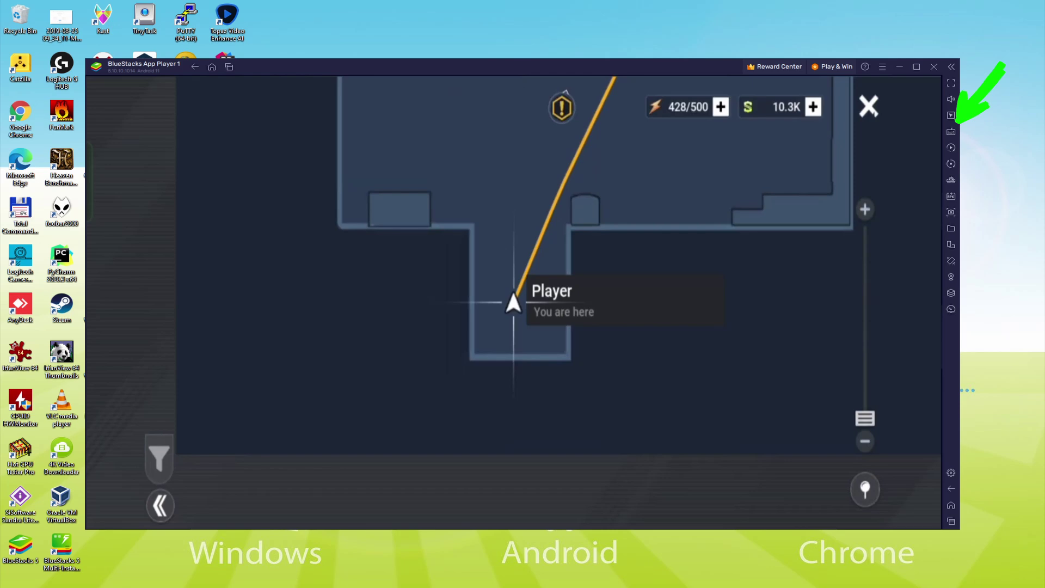
pyautogui.press('m')
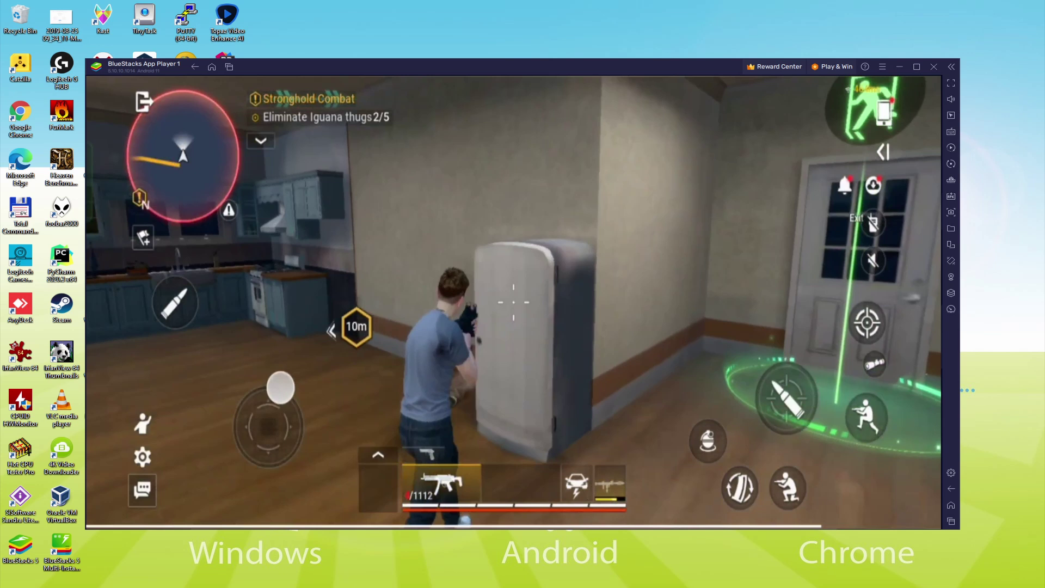
# Move the character past the fridge and kitchen into the living room toward the remaining Iguana thugs
pyautogui.press('d')
pyautogui.press('a')
pyautogui.press('w')
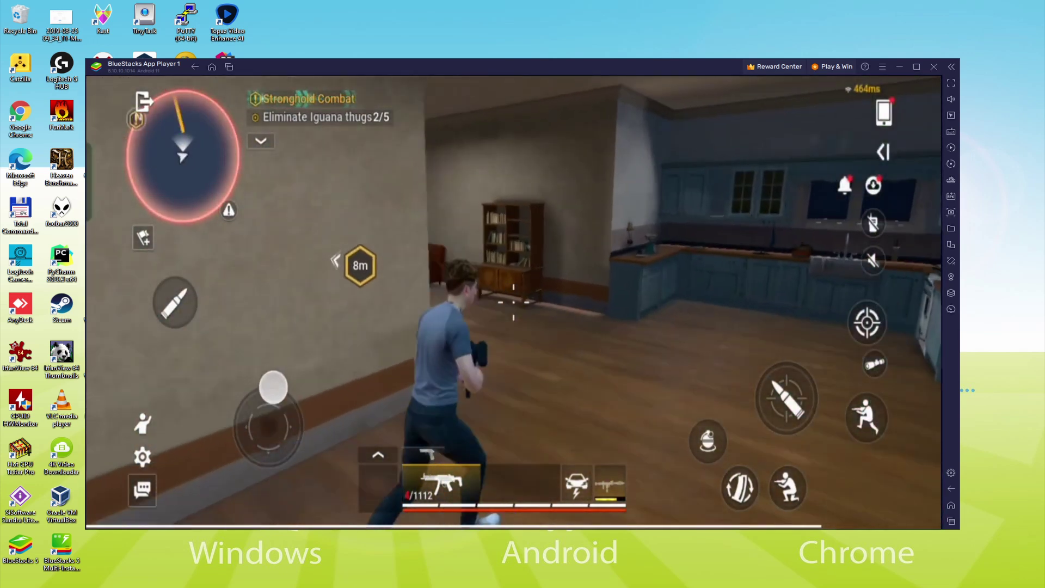
pyautogui.press('w')
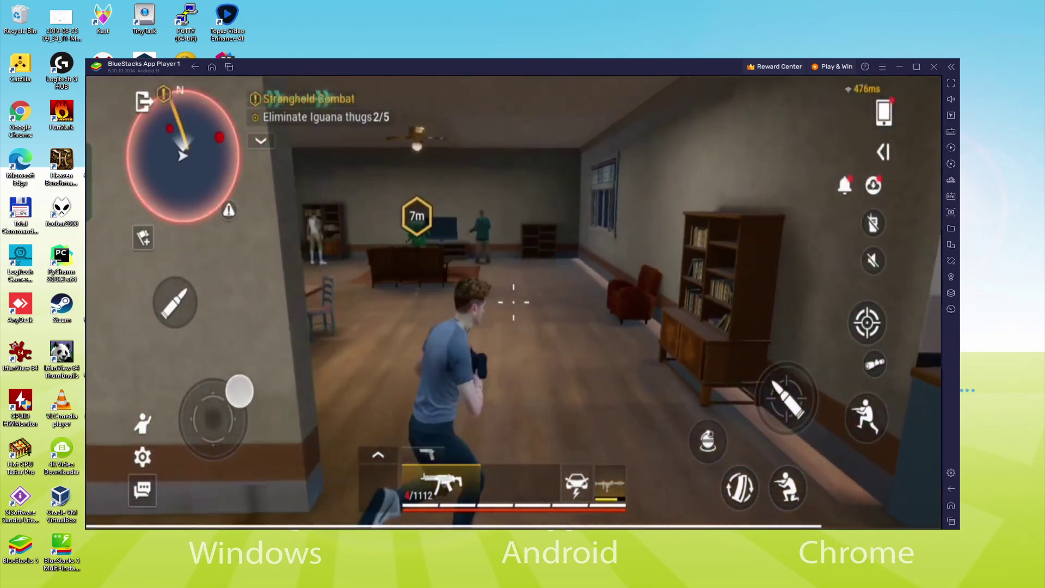
pyautogui.press('a')
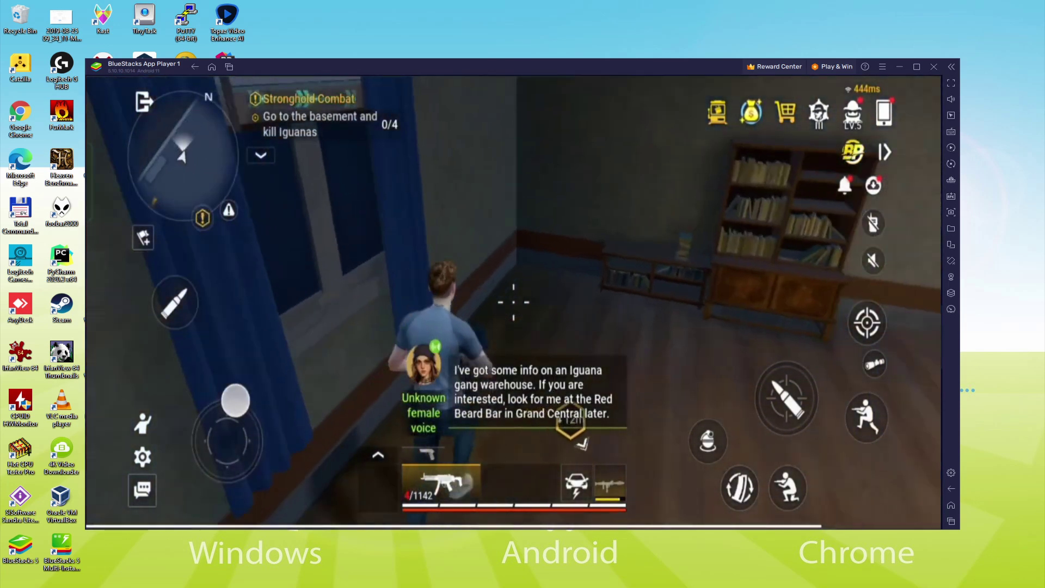
# Lead the character through the living room and down into the basement to confront the Iguanas
pyautogui.press('d')
pyautogui.press('w')
pyautogui.press('d')
pyautogui.press('space')
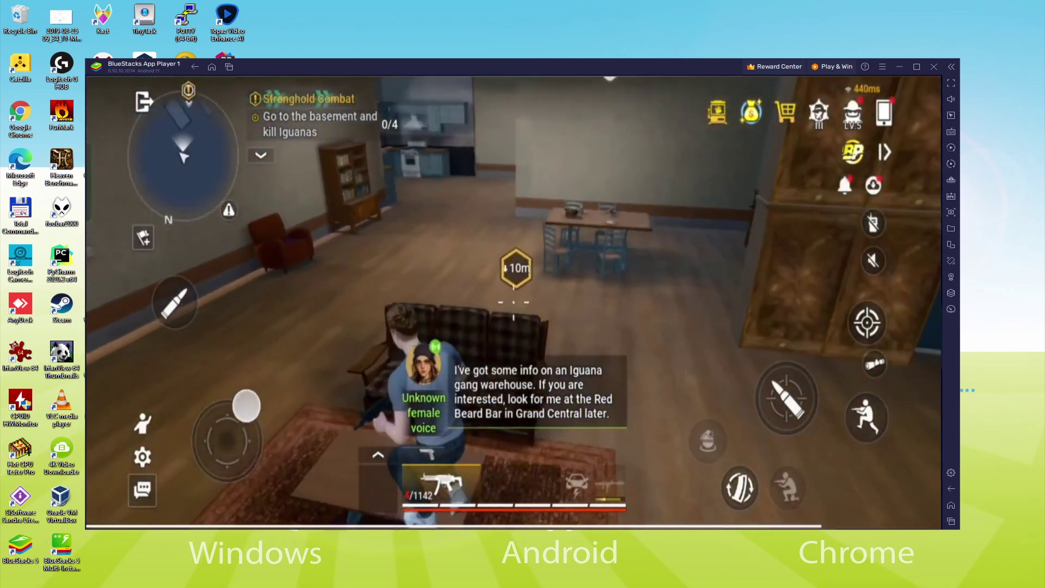
pyautogui.press('a')
pyautogui.press('w')
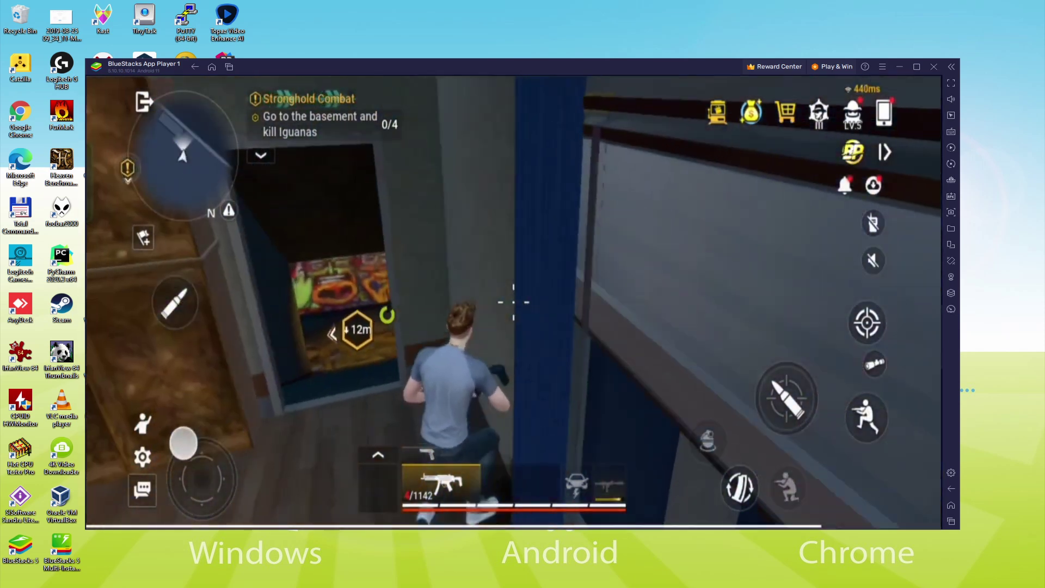
pyautogui.press('d')
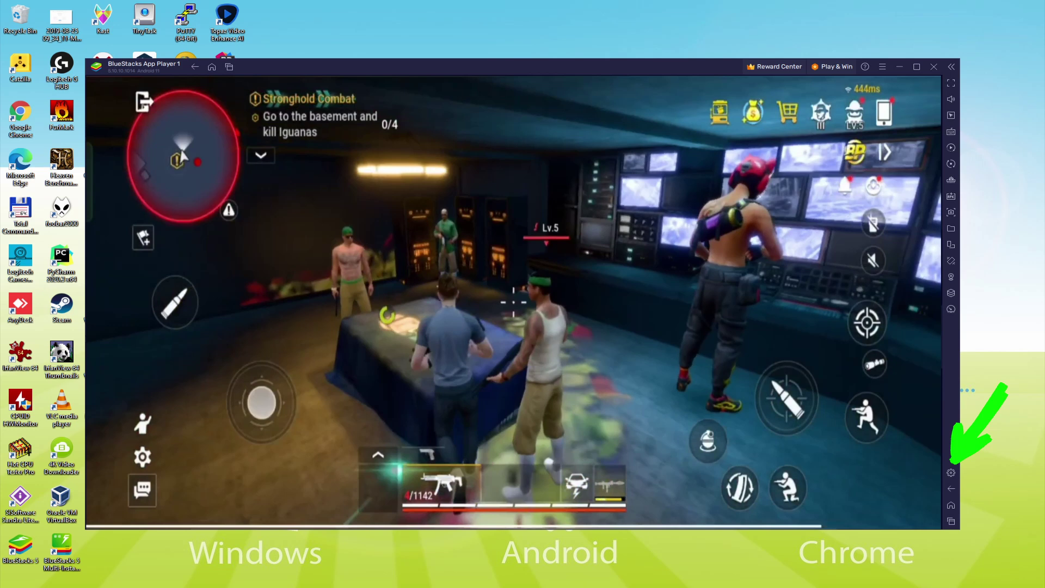
pyautogui.press('s')
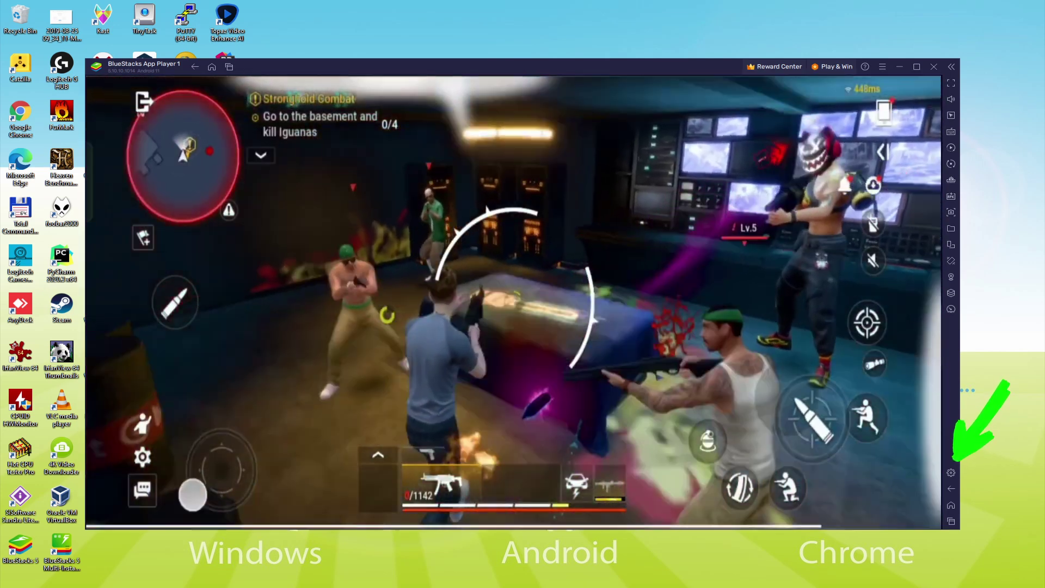